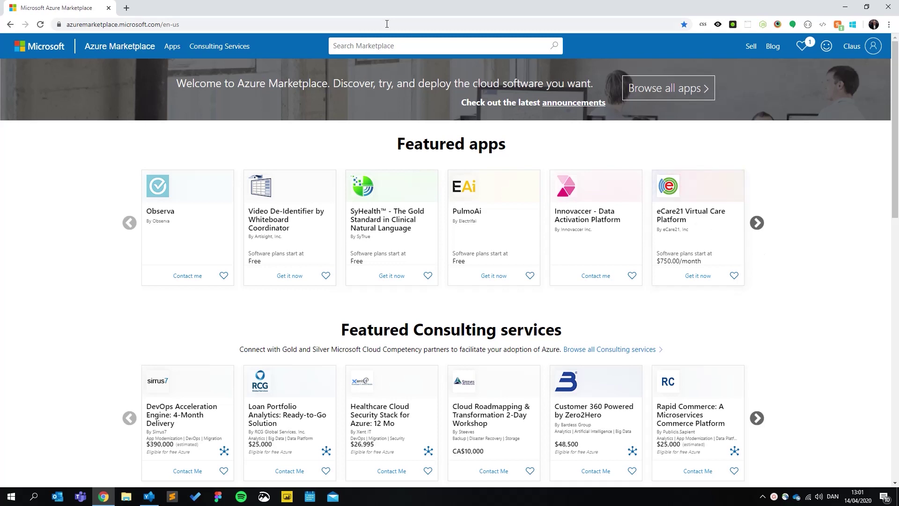
Step: Search Azure Marketplace for 'mike zero' and open the MIKE Zero app by DHI A/S
{"action": "left_click", "coordinate": [406, 49]}
{"action": "type", "text": "mike zero"}
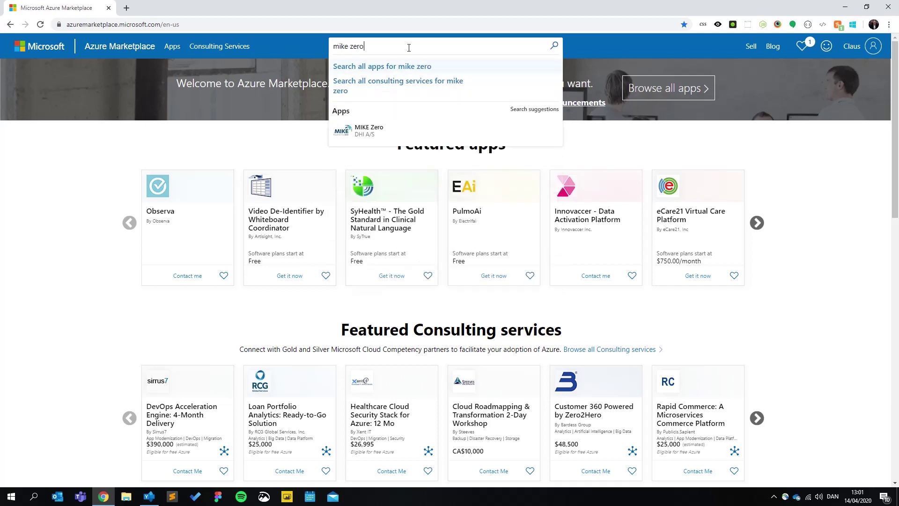
{"action": "left_click", "coordinate": [422, 132]}
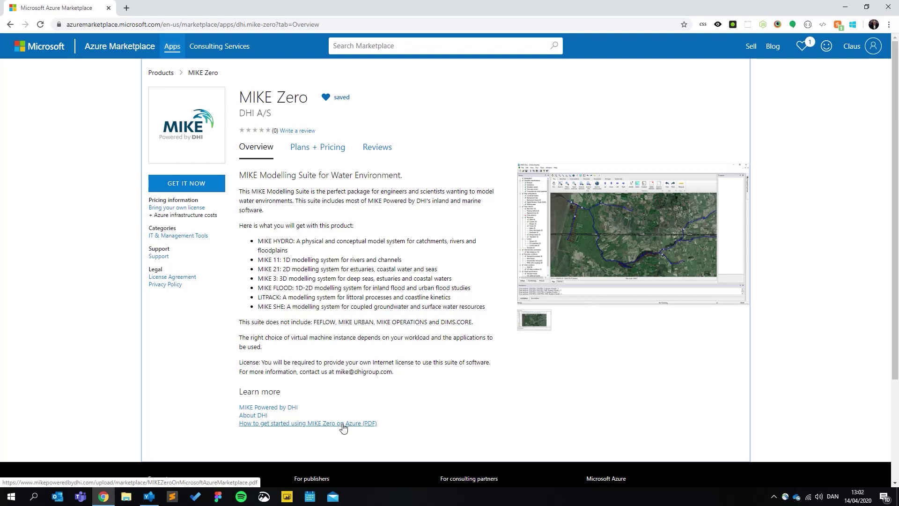
Step: Get the MIKE Zero app with the MIKE Zero 2020 software plan and continue to the Azure portal
{"action": "left_click", "coordinate": [176, 182]}
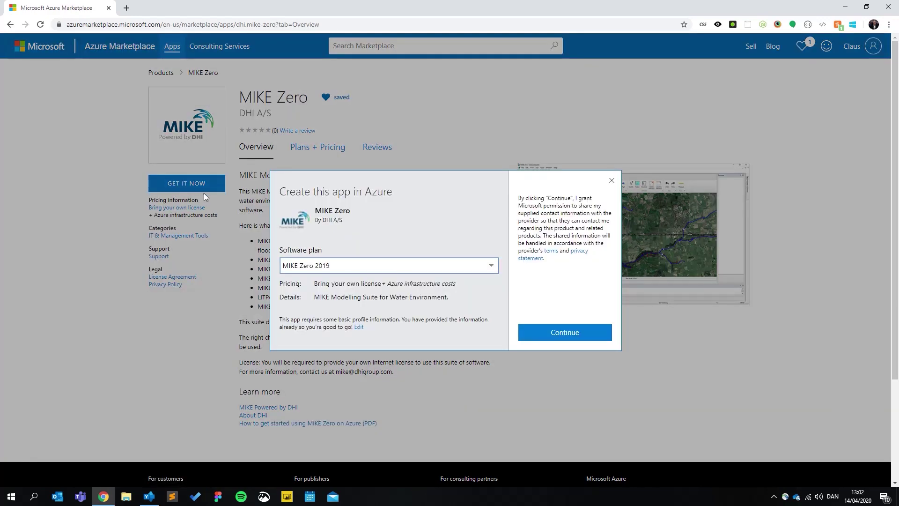
{"action": "left_click", "coordinate": [423, 267]}
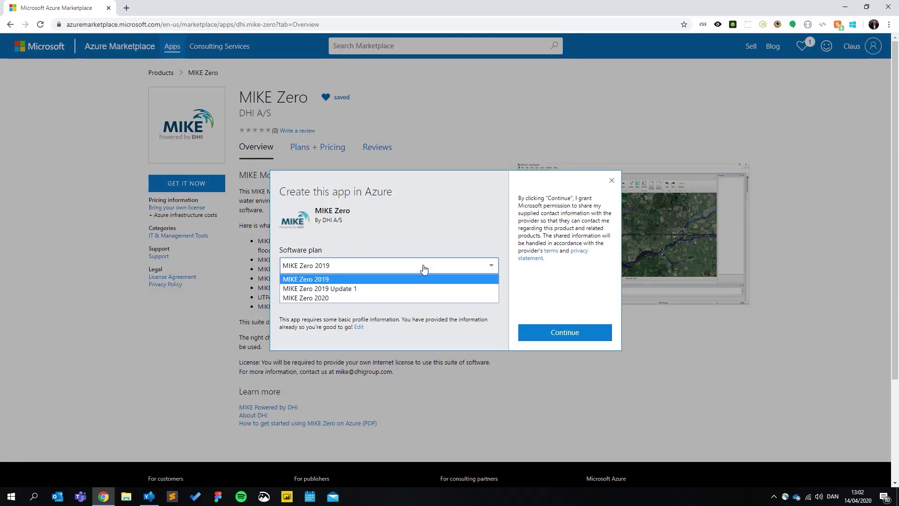
{"action": "left_click", "coordinate": [335, 297]}
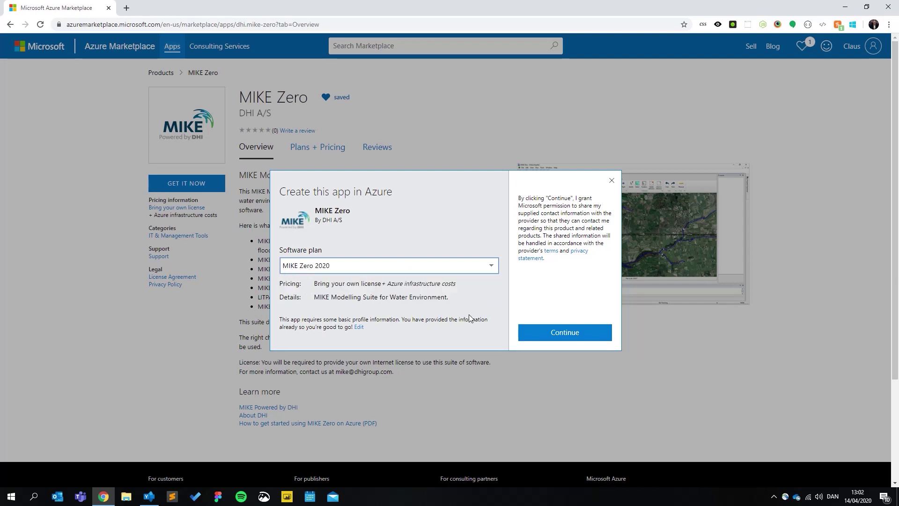
{"action": "left_click", "coordinate": [564, 332]}
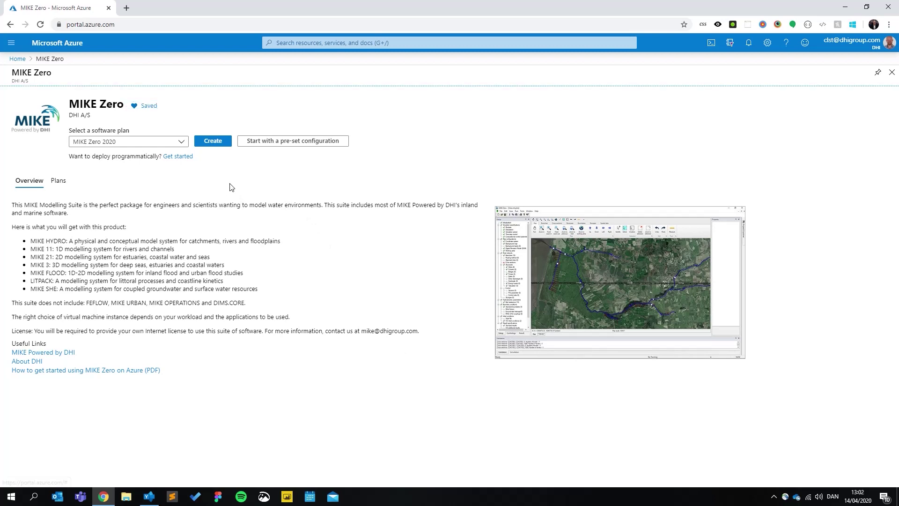
Step: Start a MIKE Zero 2020 virtual machine in a new resource group named ProjectY
{"action": "left_click", "coordinate": [219, 144]}
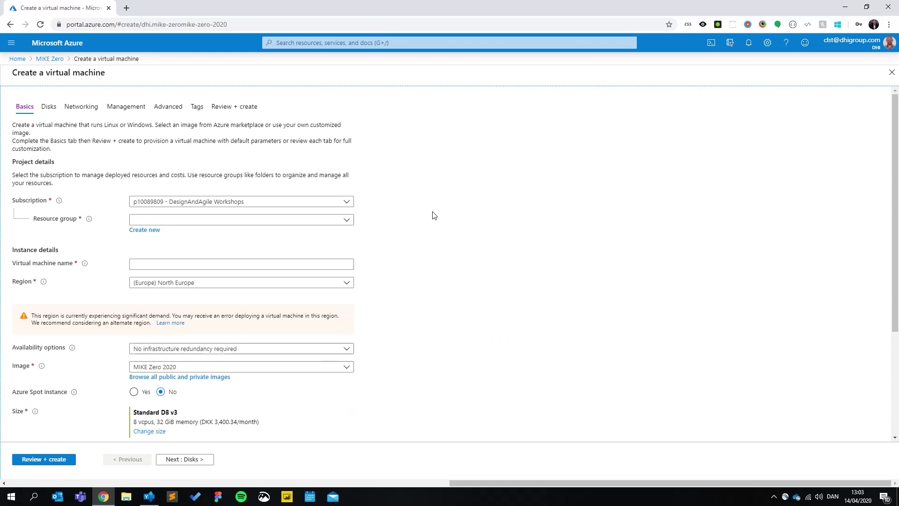
{"action": "left_click", "coordinate": [154, 231]}
{"action": "type", "text": "Proj"}
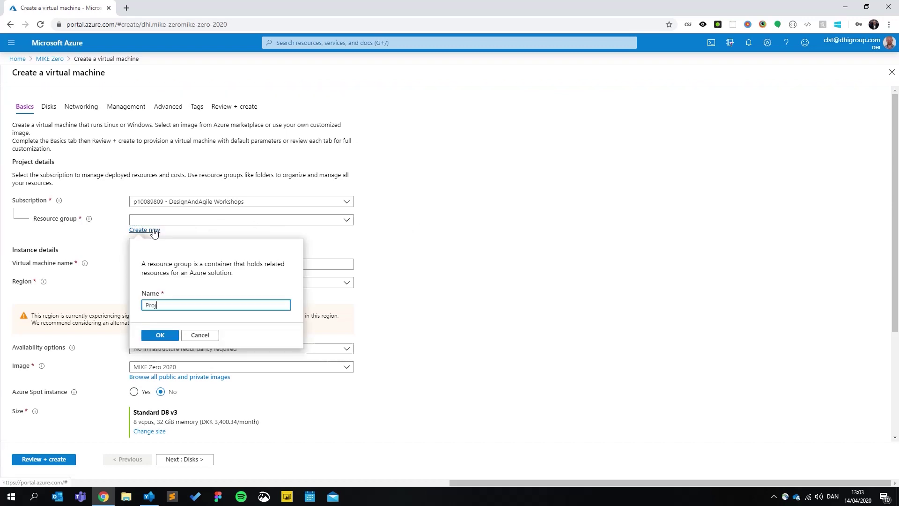
{"action": "type", "text": "ectY"}
{"action": "left_click", "coordinate": [145, 335]}
Step: Name the virtual machine ProjectYvm
{"action": "left_click", "coordinate": [136, 264]}
{"action": "type", "text": "P"}
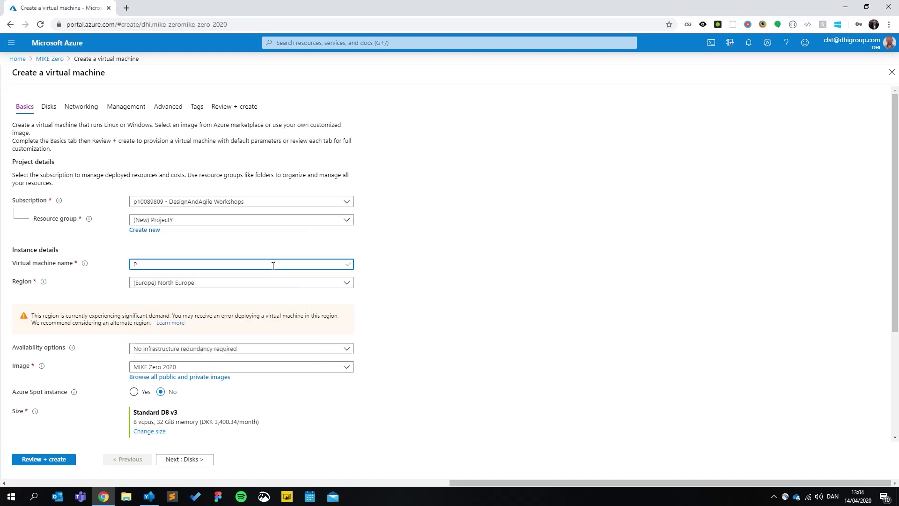
{"action": "type", "text": "rojectYvm"}
{"action": "left_click", "coordinate": [520, 307]}
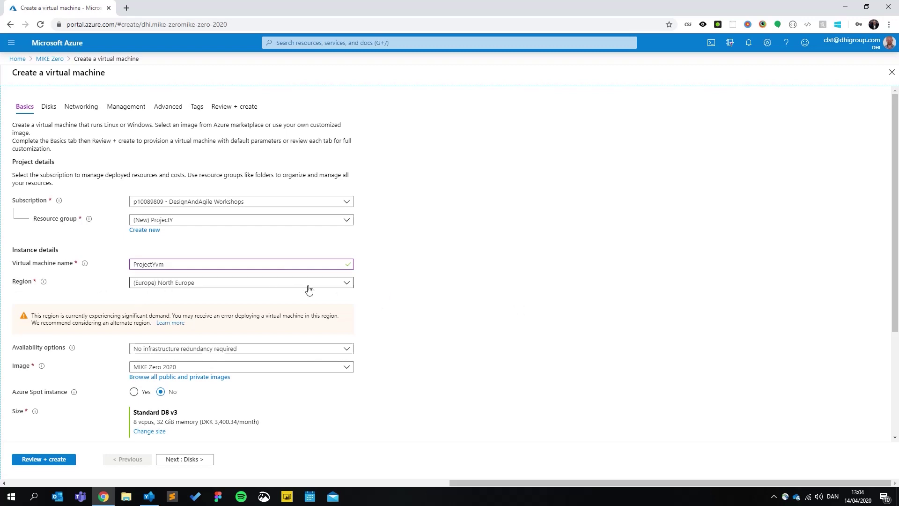
{"action": "scroll", "coordinate": [438, 296], "scroll_direction": "down", "scroll_amount": 3}
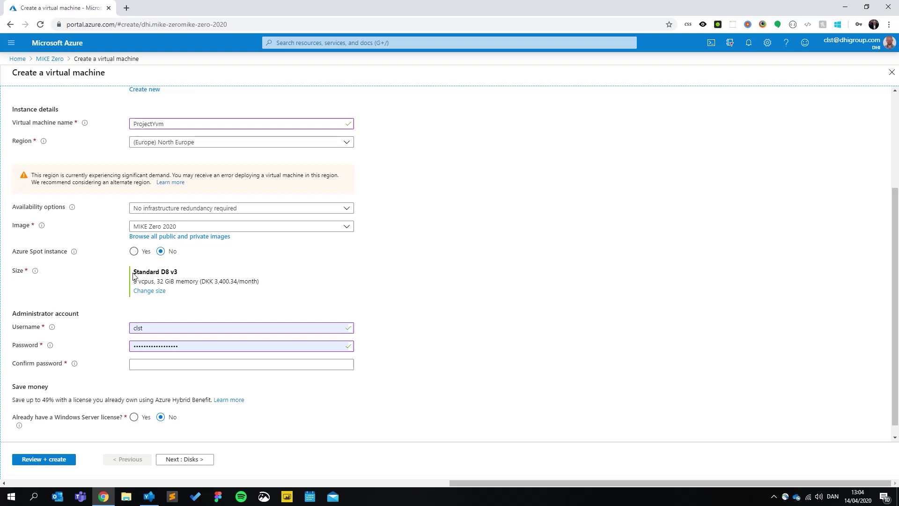
{"action": "left_click_drag", "start_coordinate": [133, 275], "coordinate": [197, 278]}
{"action": "left_click", "coordinate": [197, 272]}
{"action": "left_click", "coordinate": [149, 291]}
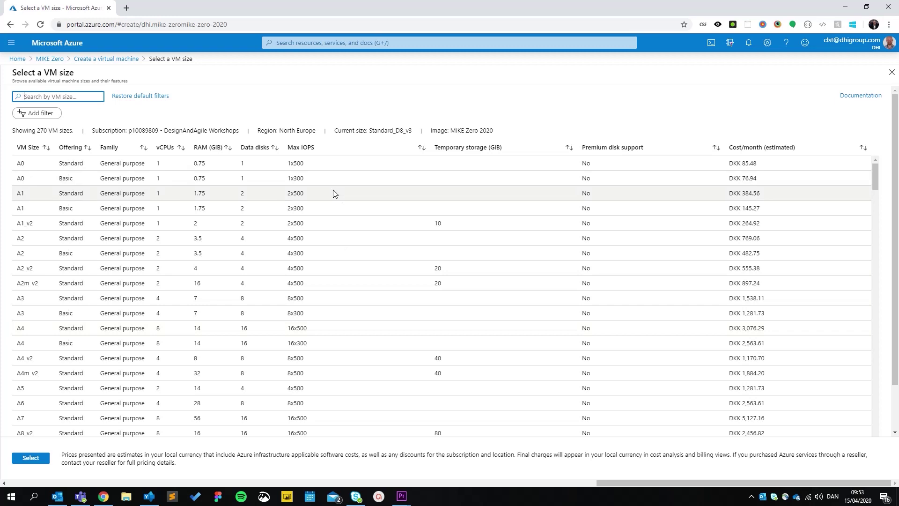
{"action": "scroll", "coordinate": [382, 201], "scroll_direction": "down", "scroll_amount": 10}
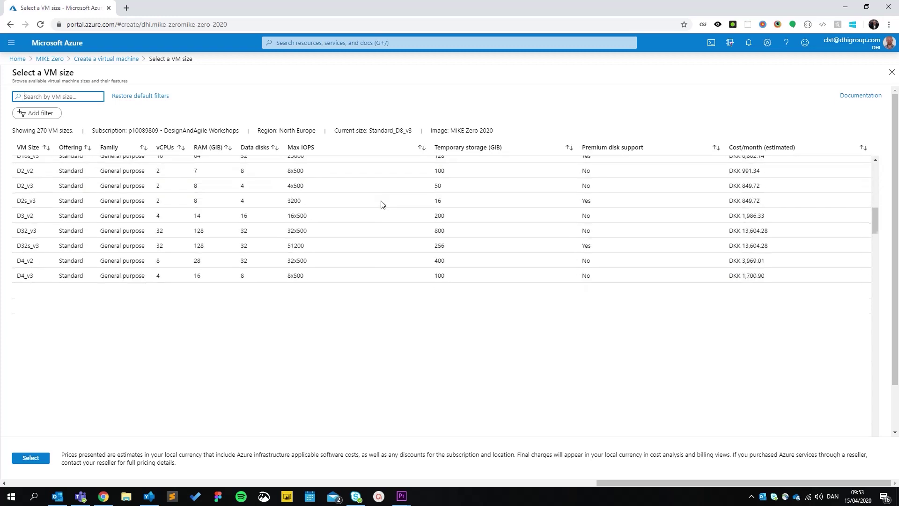
{"action": "scroll", "coordinate": [381, 204], "scroll_direction": "down", "scroll_amount": 10}
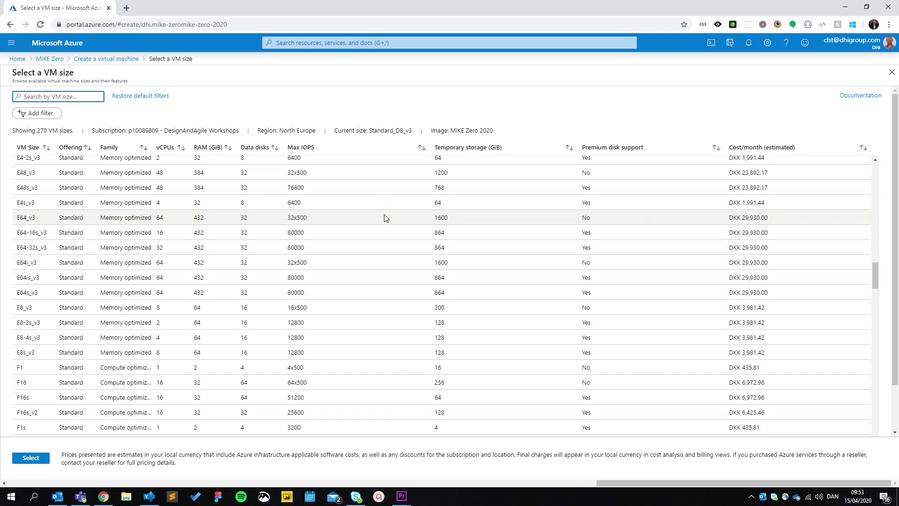
{"action": "scroll", "coordinate": [384, 217], "scroll_direction": "up", "scroll_amount": 20}
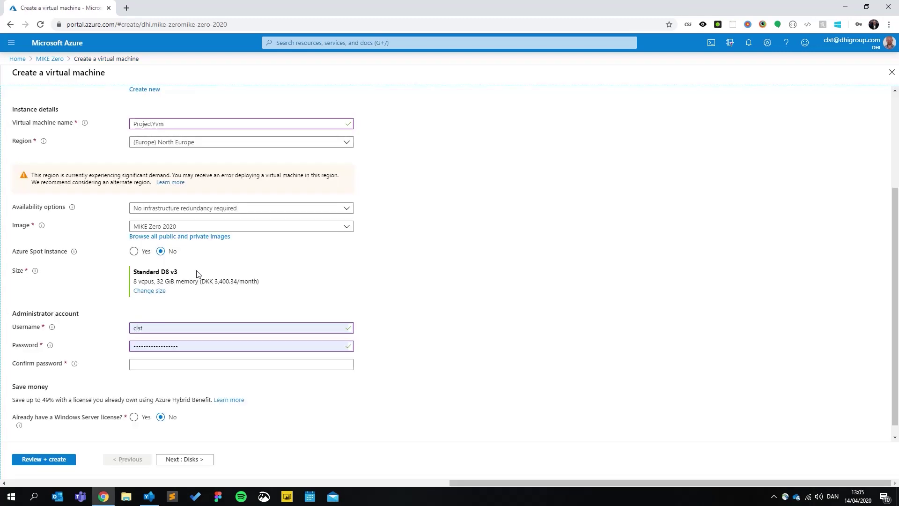
Step: Enter a new administrator username and password, pasting the same password as confirmation
{"action": "left_click", "coordinate": [193, 332]}
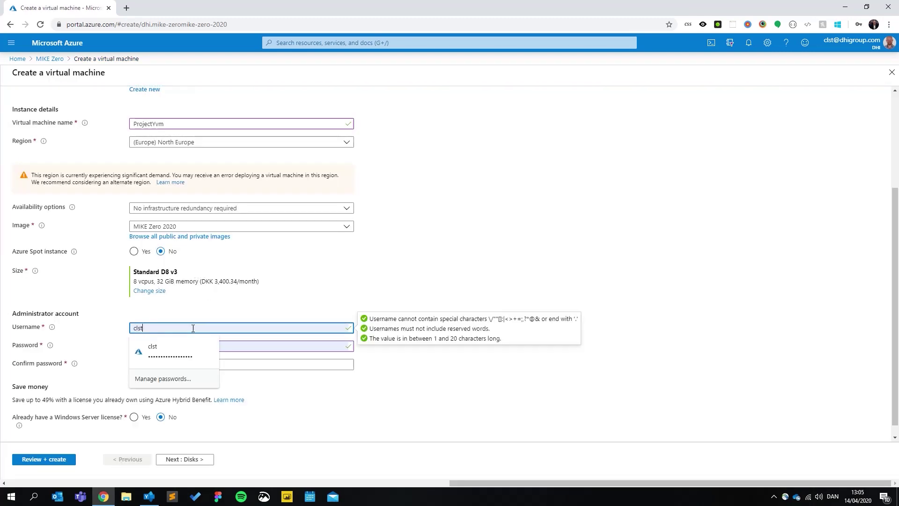
{"action": "type", "text": "clausstovgaard"}
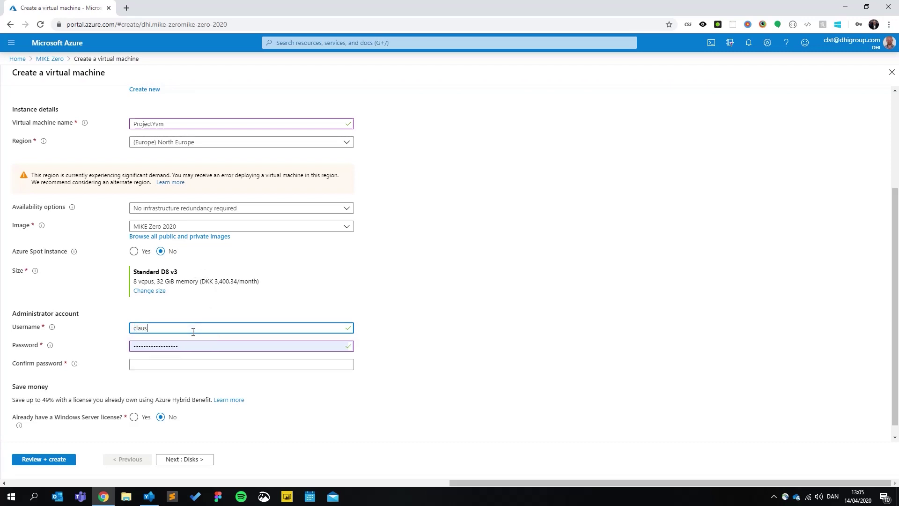
{"action": "key", "text": "Tab"}
{"action": "type", "text": "••••••••••••••"}
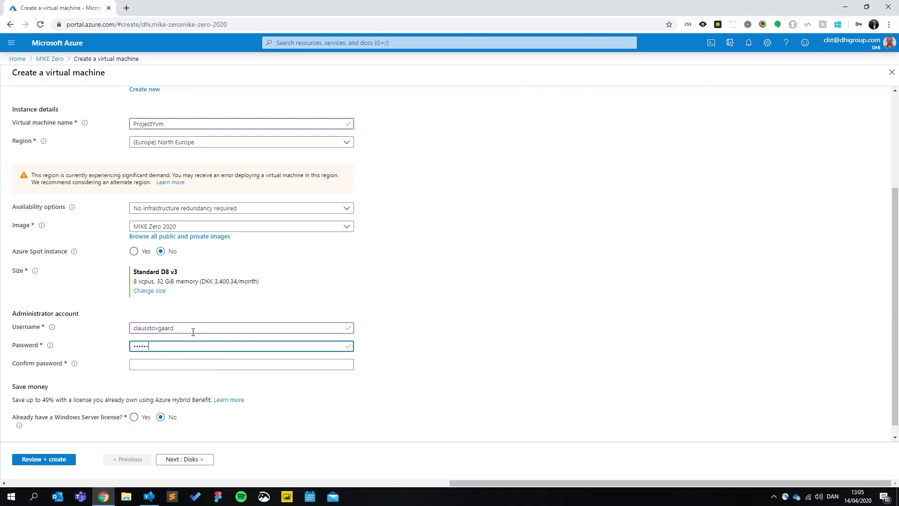
{"action": "key", "text": "Tab"}
{"action": "key", "text": "ctrl+v"}
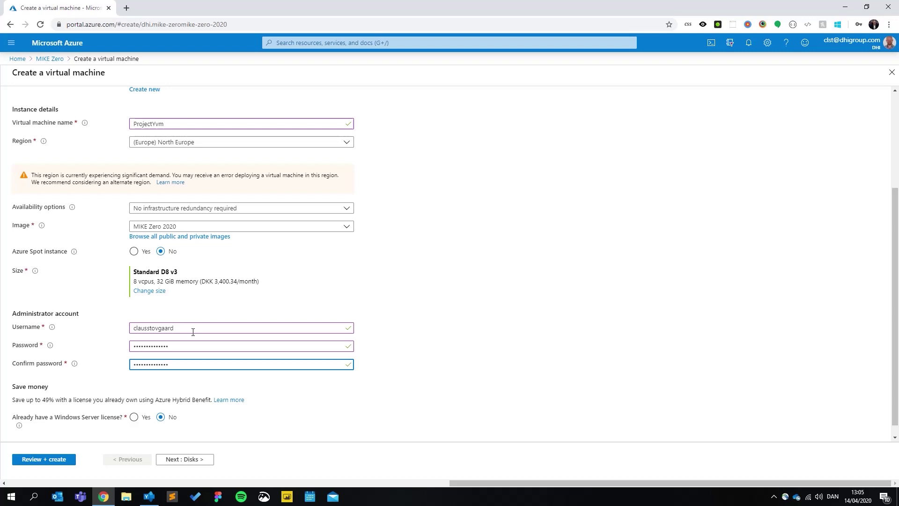
{"action": "left_click", "coordinate": [626, 361]}
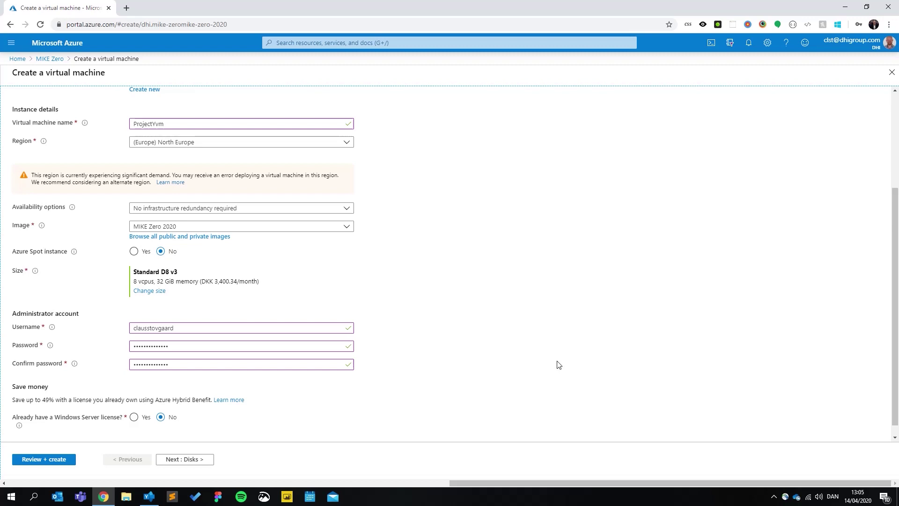
Step: Attach a new 1024 GiB Standard SSD data disk, ProjectYvm_DataDisk_0, on the Disks tab
{"action": "left_click", "coordinate": [188, 460]}
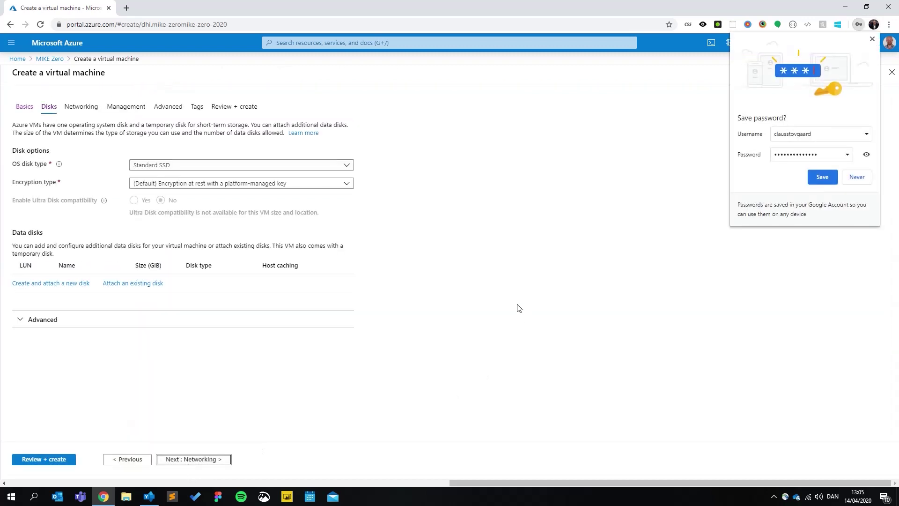
{"action": "left_click", "coordinate": [872, 38]}
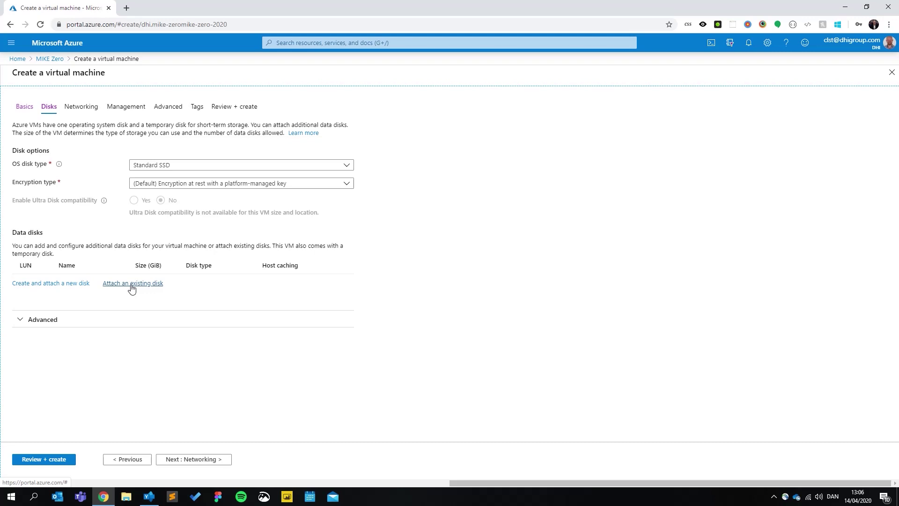
{"action": "left_click", "coordinate": [66, 285]}
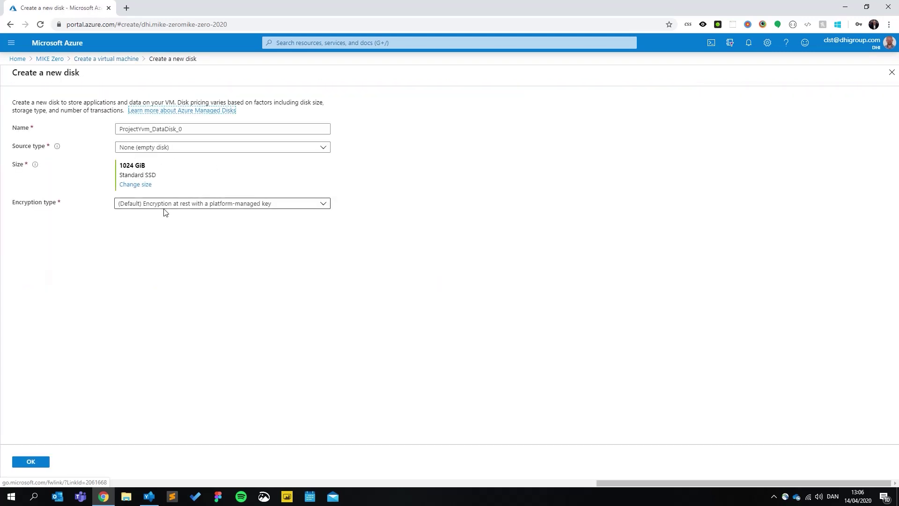
{"action": "left_click", "coordinate": [47, 462]}
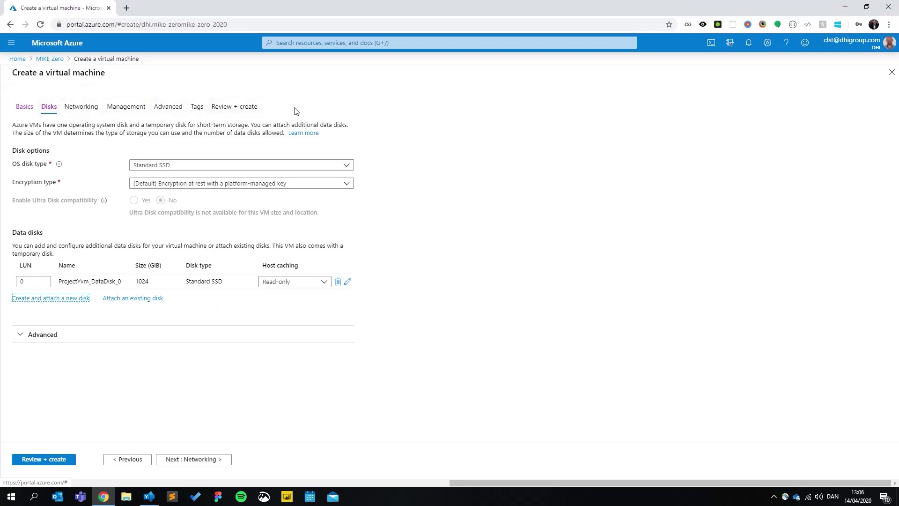
Step: Review the ProjectYvm settings on Review + create and deploy the virtual machine
{"action": "left_click", "coordinate": [380, 111]}
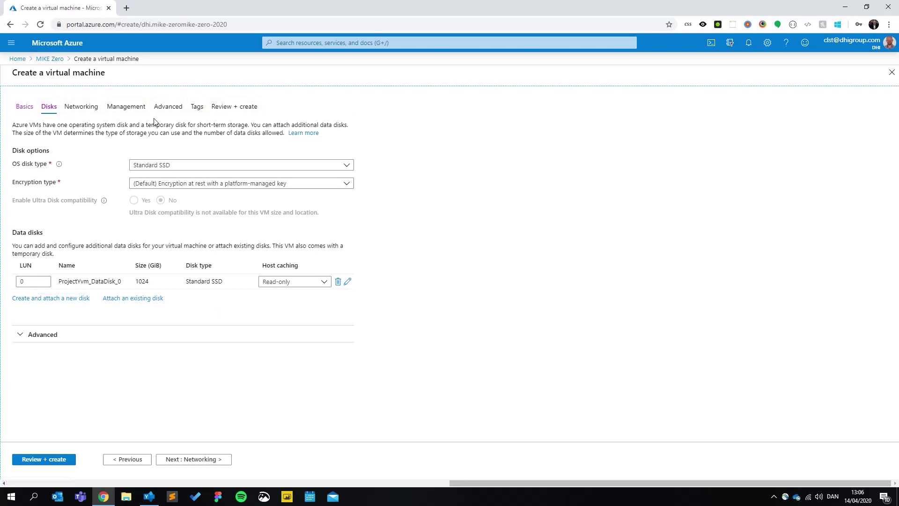
{"action": "left_click", "coordinate": [229, 108]}
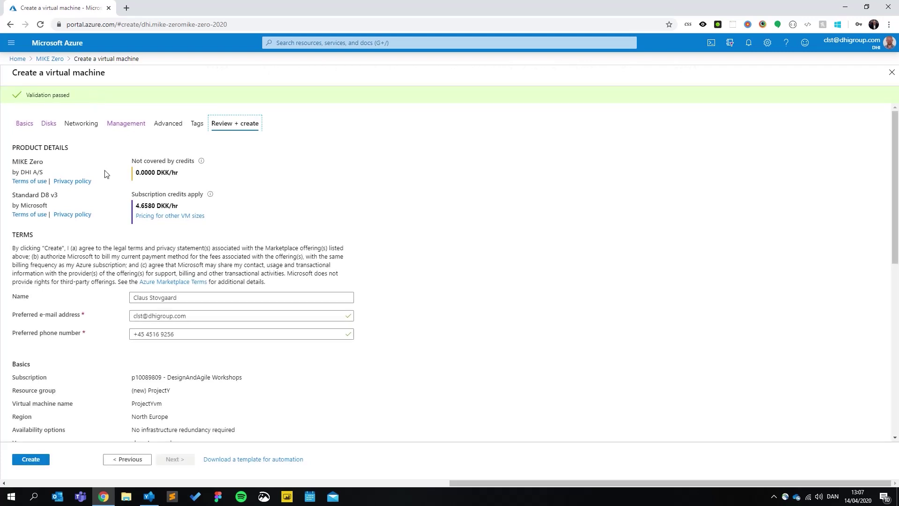
{"action": "scroll", "coordinate": [66, 280], "scroll_direction": "down", "scroll_amount": 4}
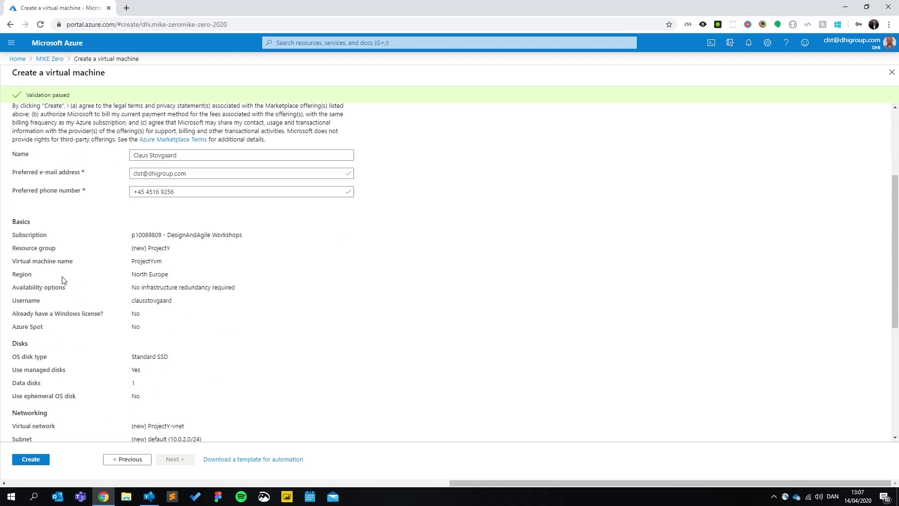
{"action": "left_click", "coordinate": [35, 460]}
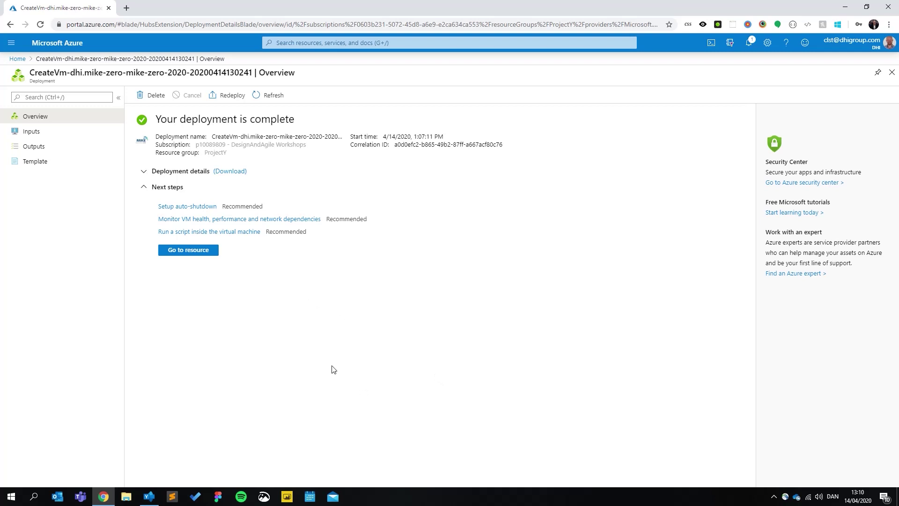
Step: Open the deployed ProjectYvm resource and choose to connect over RDP
{"action": "left_click", "coordinate": [187, 251]}
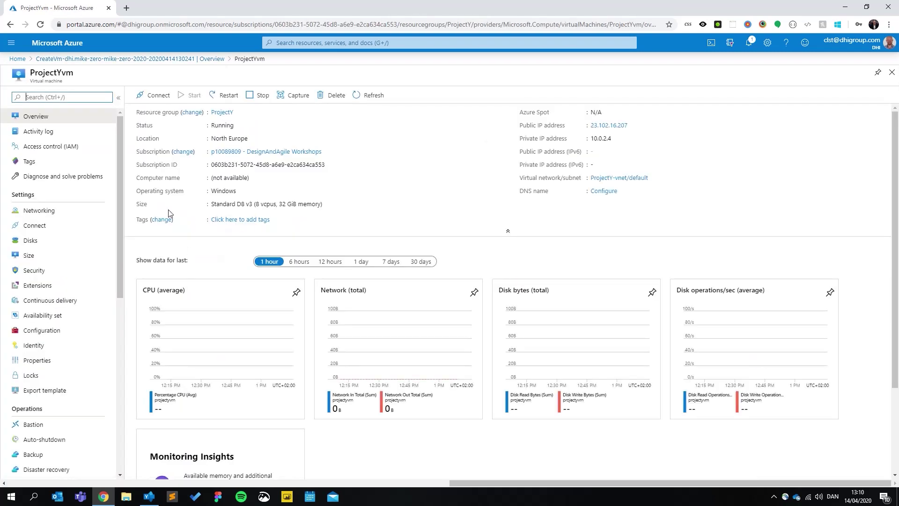
{"action": "left_click", "coordinate": [156, 96]}
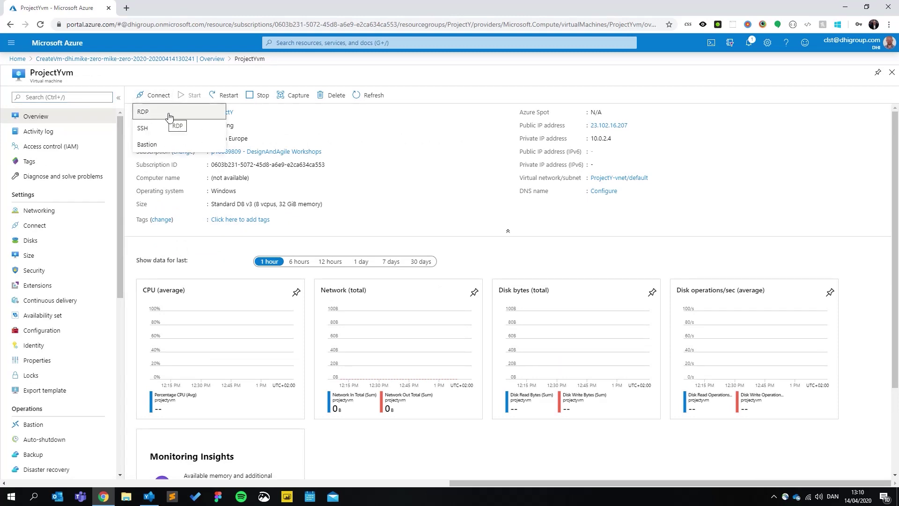
{"action": "left_click", "coordinate": [169, 117]}
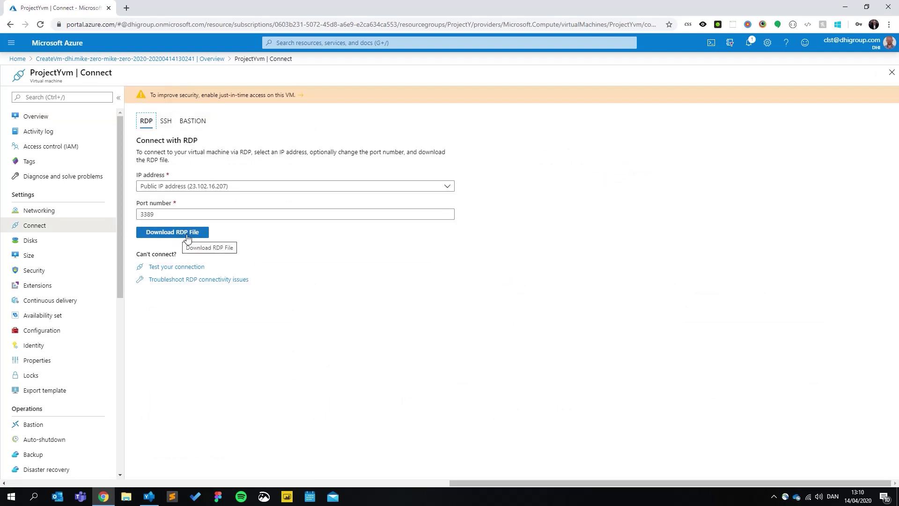
Step: Download and open the RDP file for 23.102.16.207 and proceed with the connection
{"action": "left_click", "coordinate": [175, 235]}
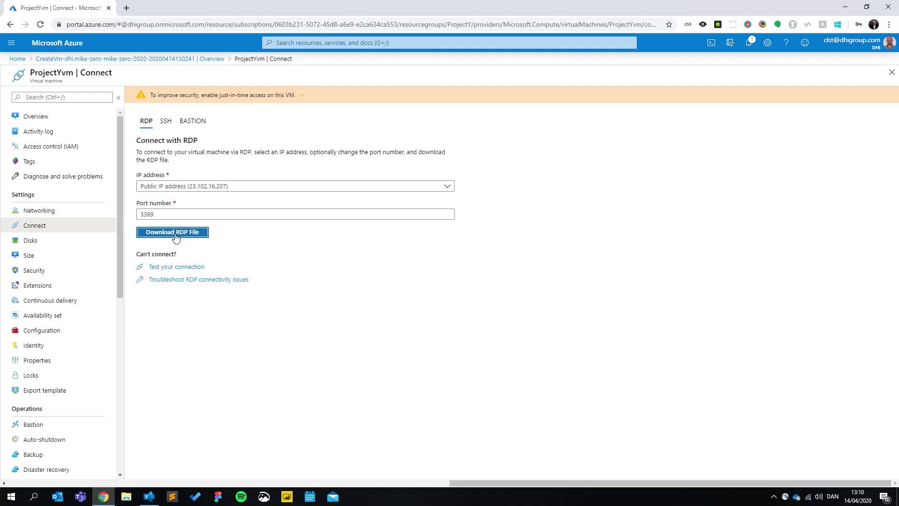
{"action": "left_click", "coordinate": [47, 476]}
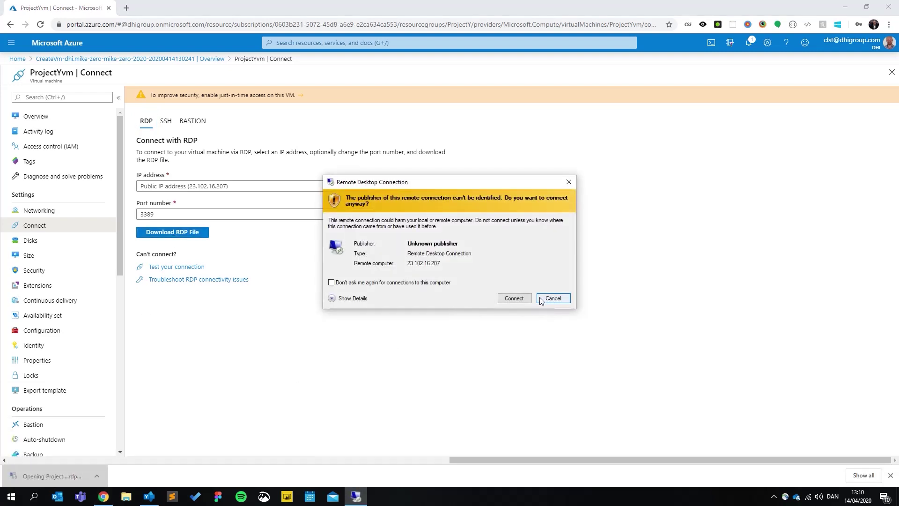
{"action": "left_click", "coordinate": [518, 299]}
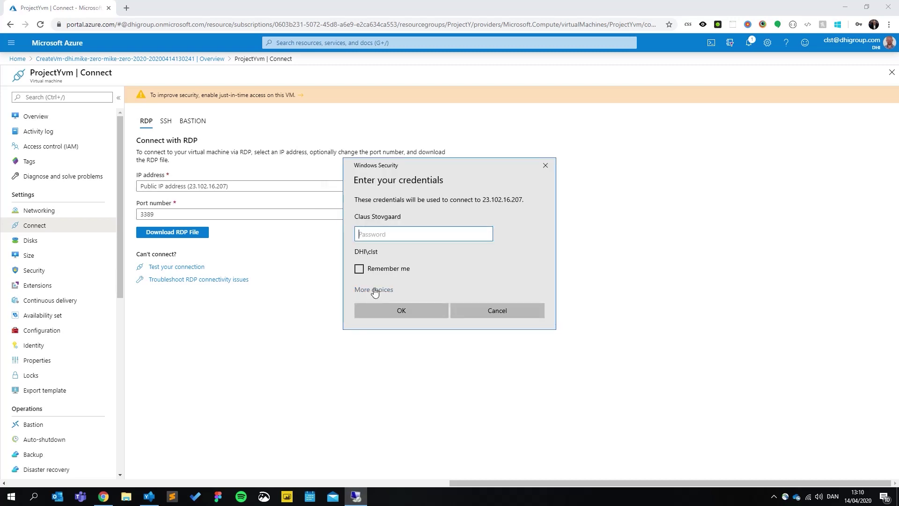
Step: Sign in with a different account using the VM administrator credentials and accept the certificate
{"action": "left_click", "coordinate": [374, 290]}
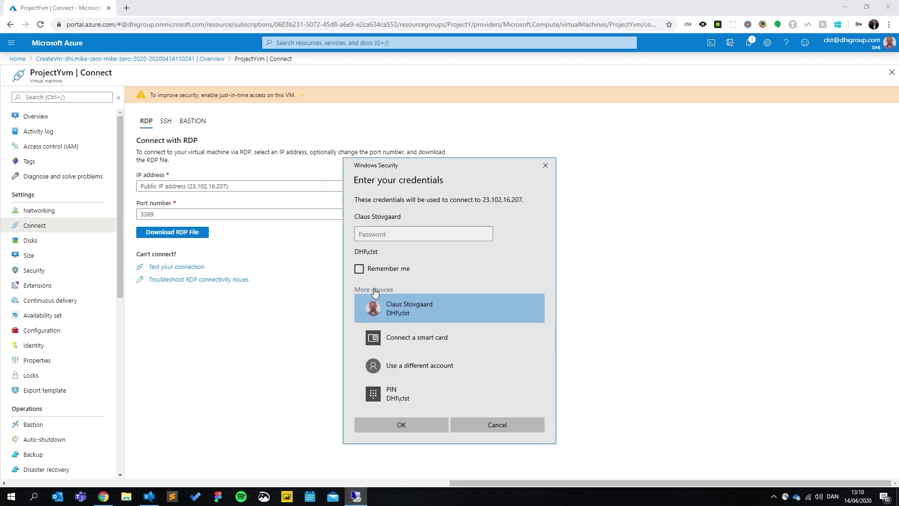
{"action": "left_click", "coordinate": [433, 369]}
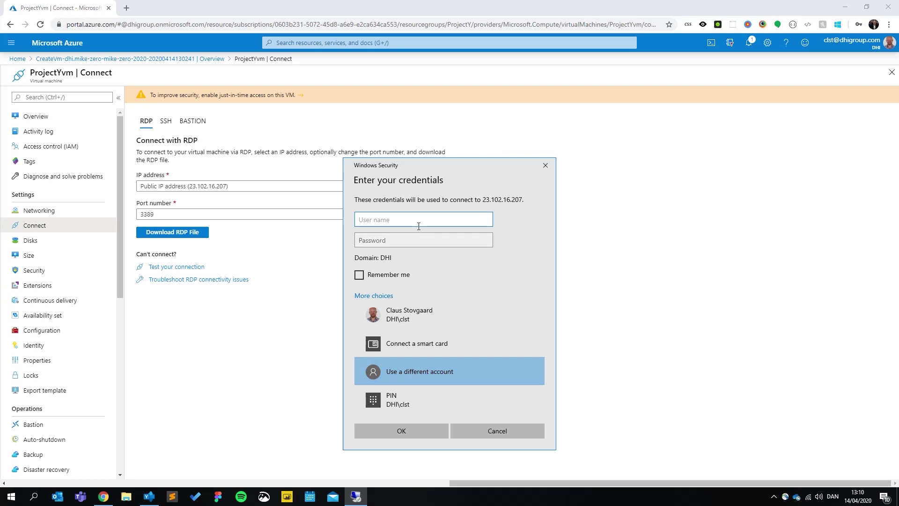
{"action": "type", "text": "clausstovgaard"}
{"action": "key", "text": "Tab"}
{"action": "type", "text": "************"}
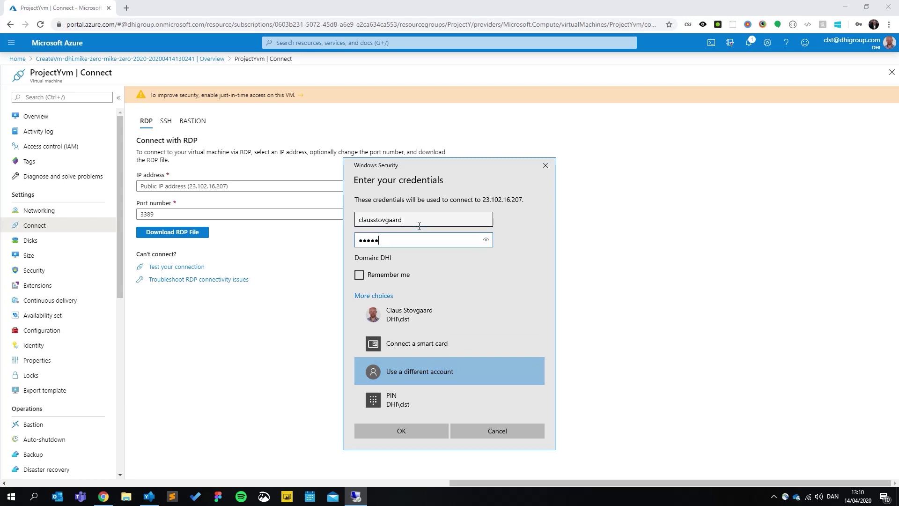
{"action": "type", "text": "**"}
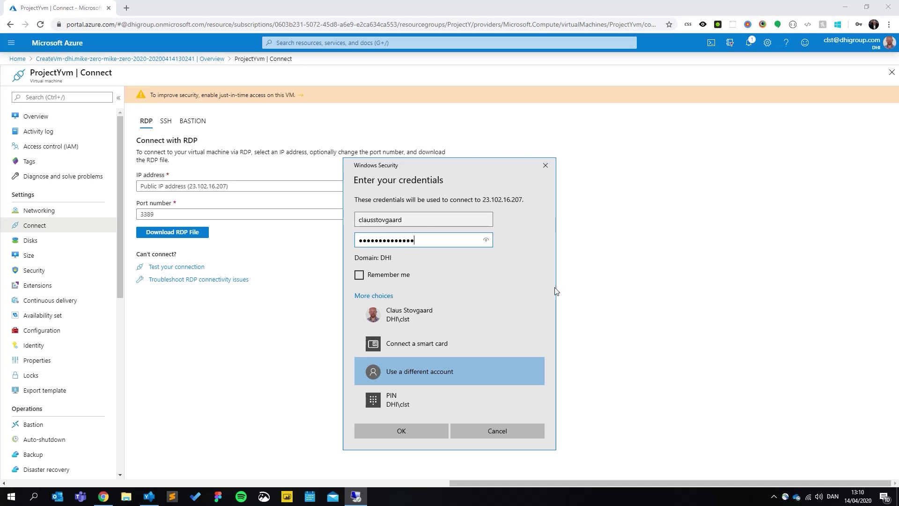
{"action": "left_click", "coordinate": [418, 435]}
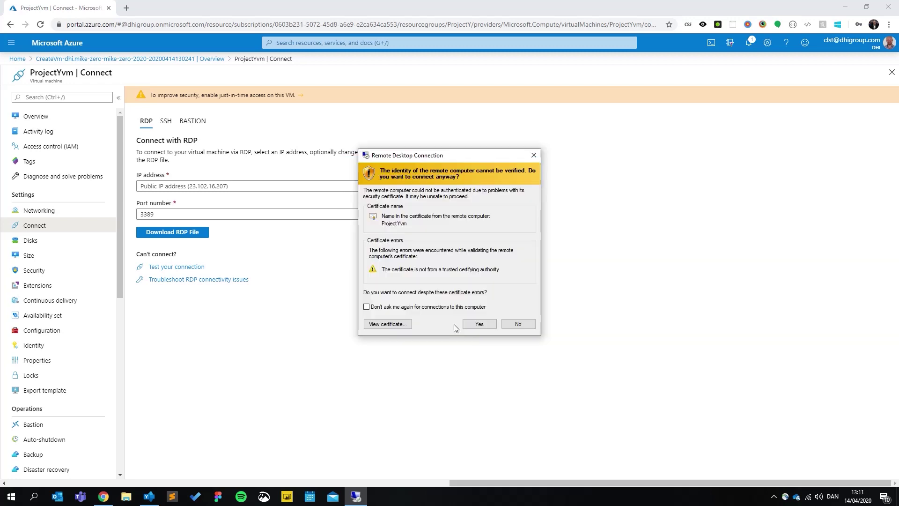
{"action": "left_click", "coordinate": [482, 327]}
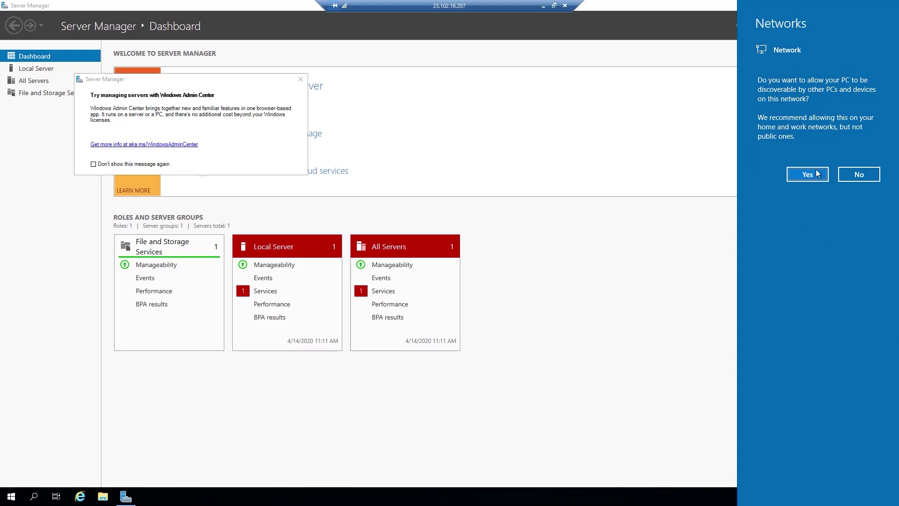
Step: Dismiss the Networks prompt, close Server Manager, and launch DHI License Management's License Server page
{"action": "left_click", "coordinate": [858, 175]}
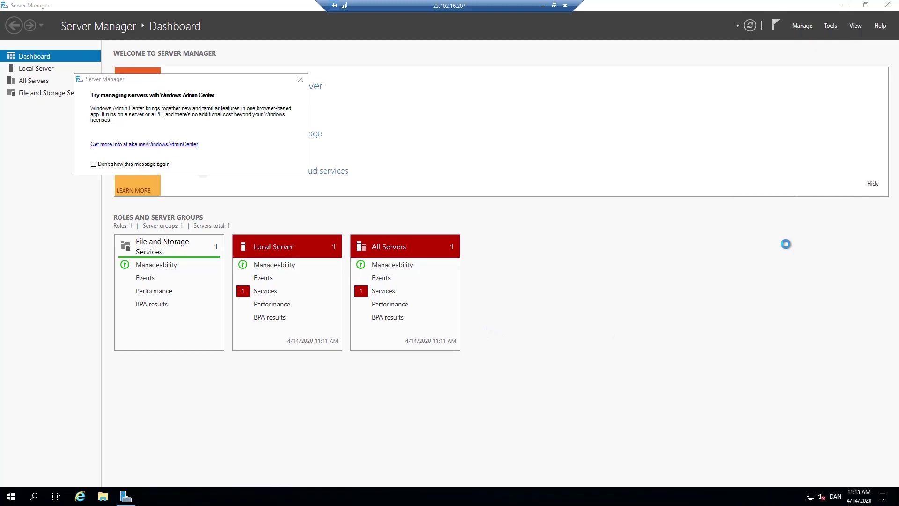
{"action": "left_click", "coordinate": [887, 5]}
{"action": "left_click", "coordinate": [10, 497]}
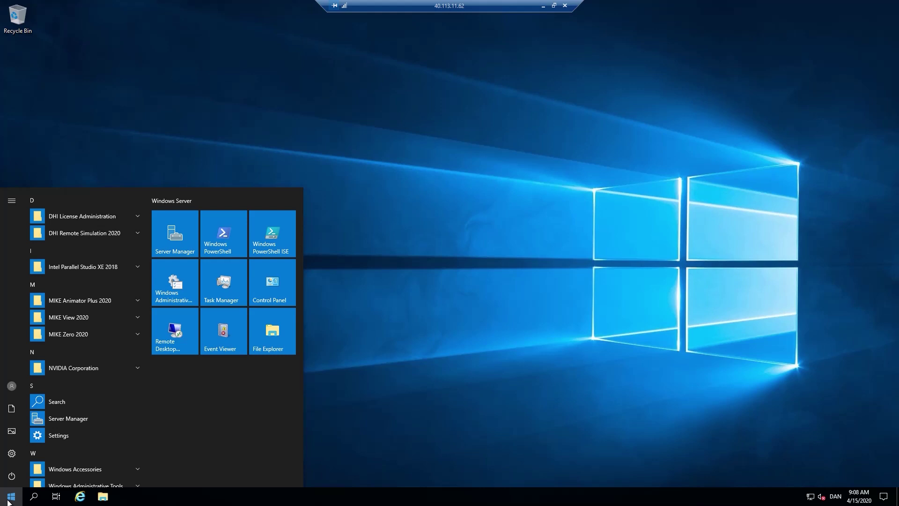
{"action": "left_click", "coordinate": [110, 220]}
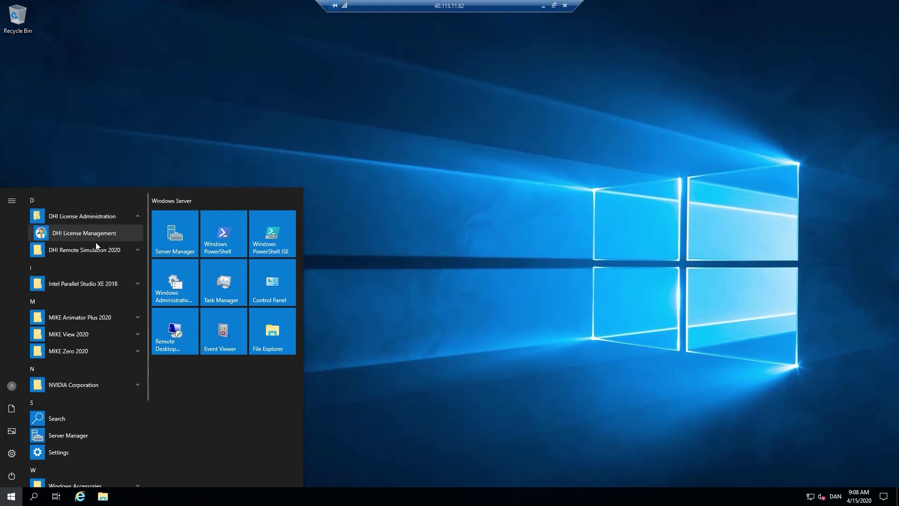
{"action": "left_click", "coordinate": [106, 235]}
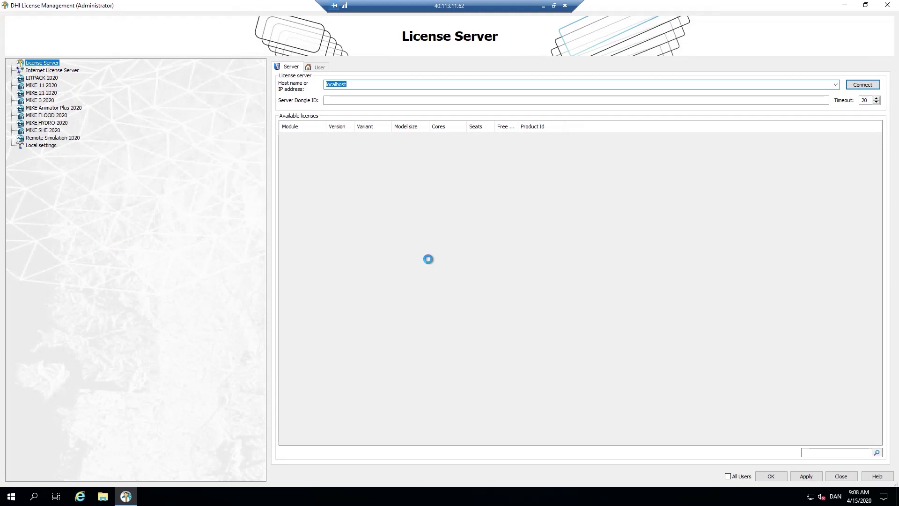
{"action": "left_click", "coordinate": [58, 71]}
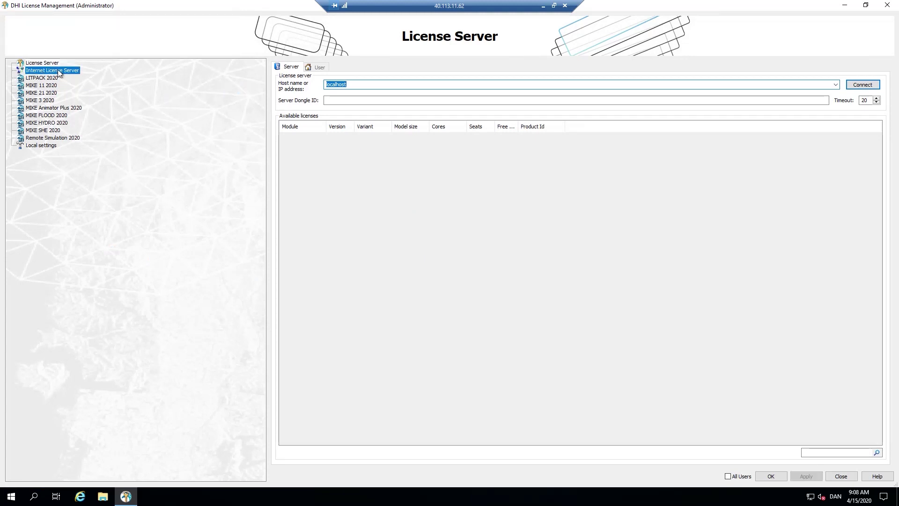